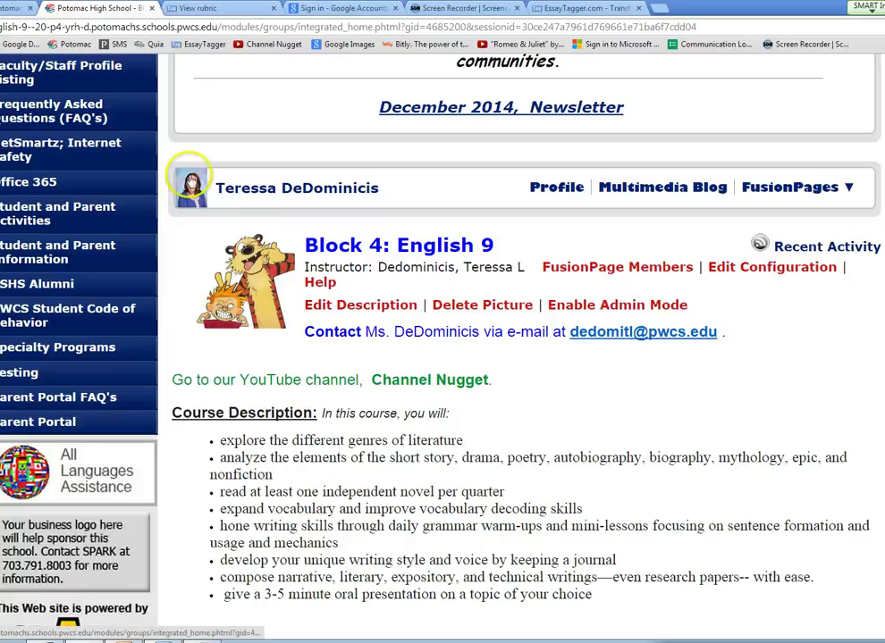
Open EssayTagger's student assignment upload page from the Information for Students section.
click(589, 9)
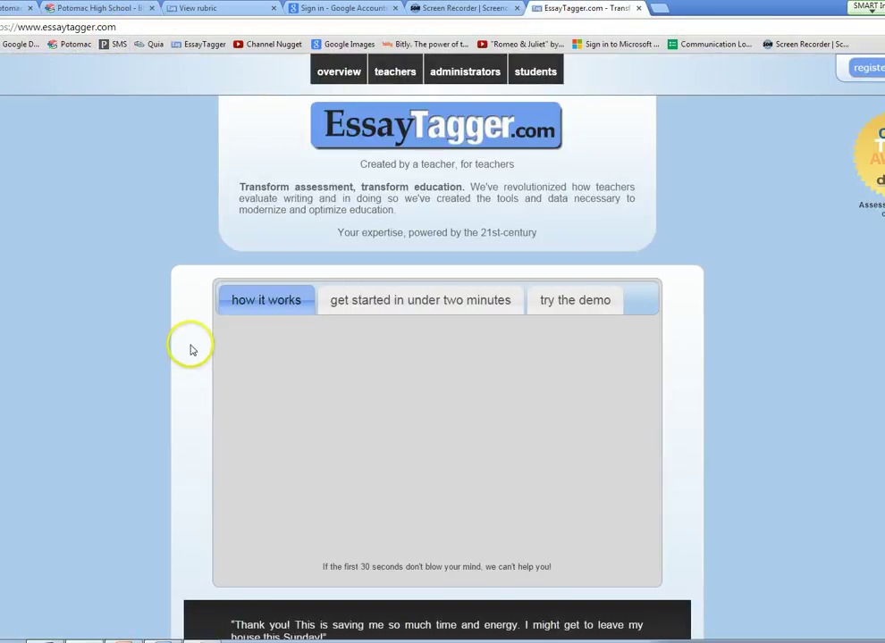
click(536, 72)
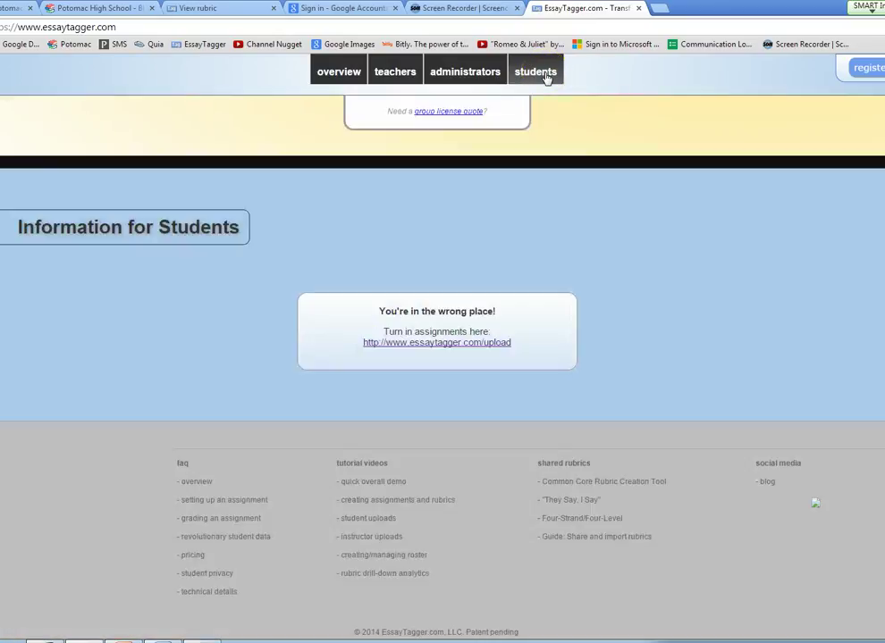
click(448, 348)
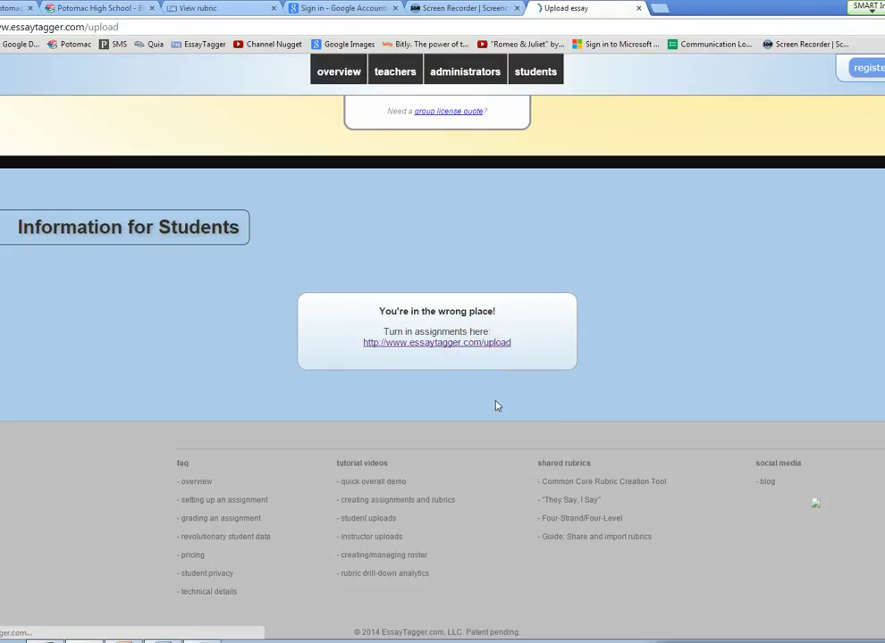
click(526, 397)
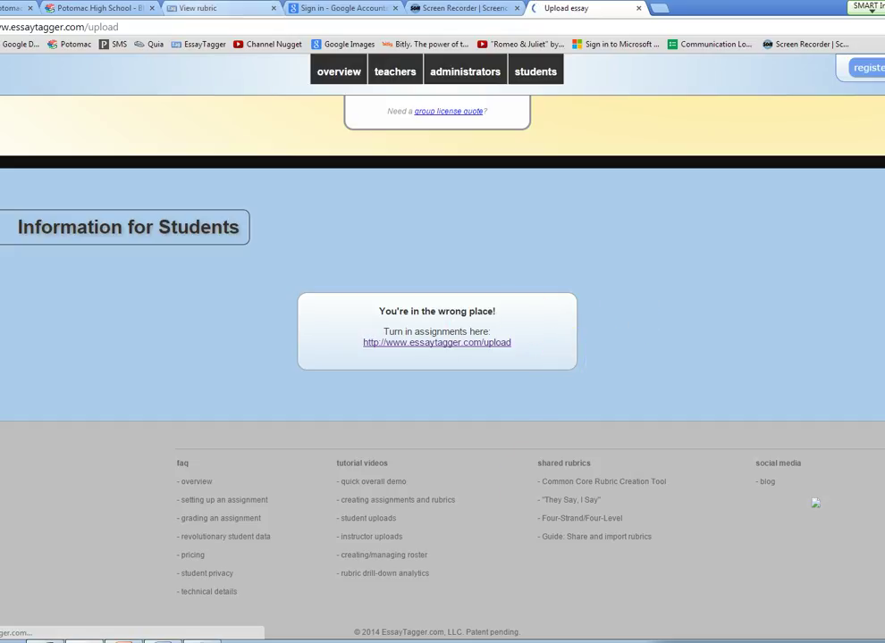
Follow the class page's Personal Narrative due event to the Rough Draft #1 upload page.
click(111, 9)
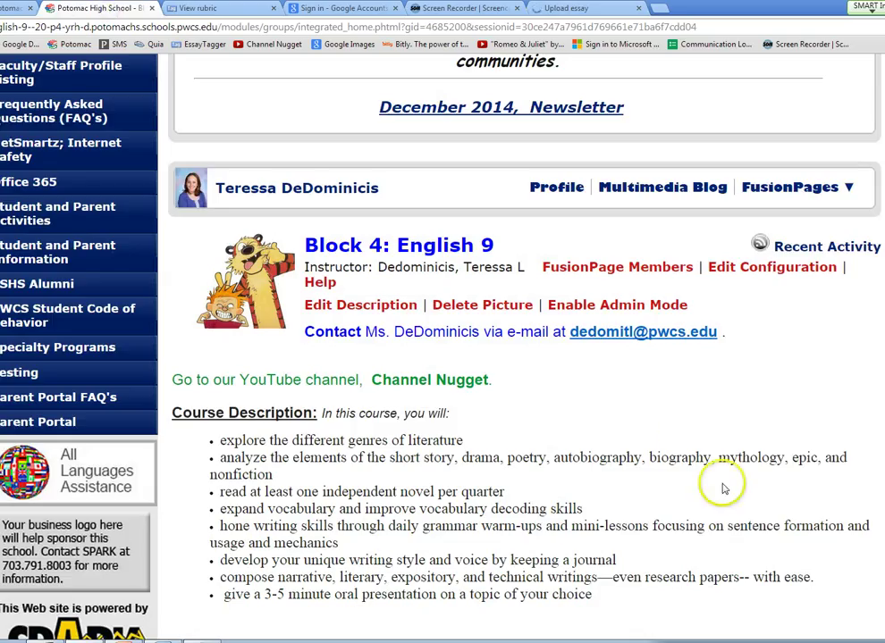
scroll(724, 489, down, 2)
scroll(724, 488, down, 3)
scroll(724, 488, down, 1)
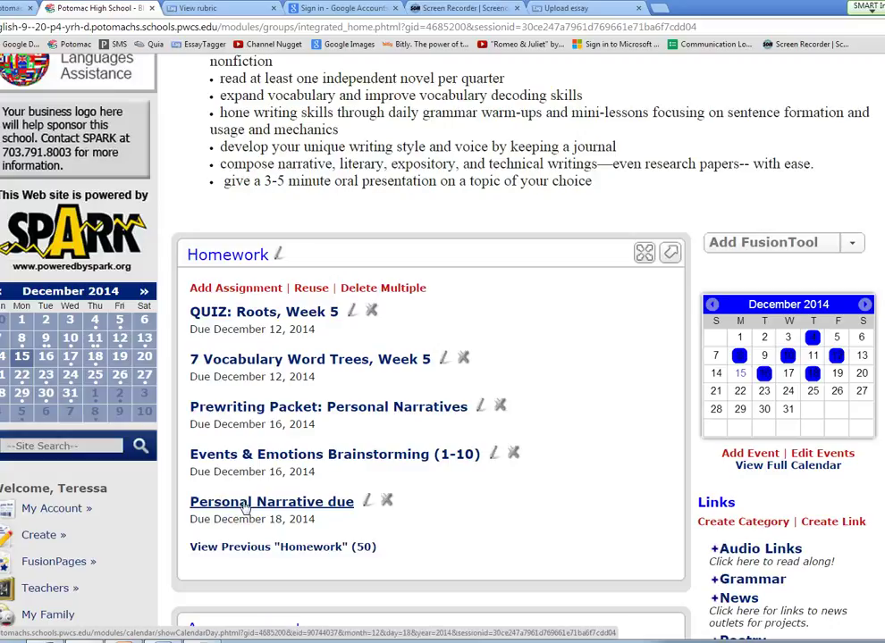
click(244, 505)
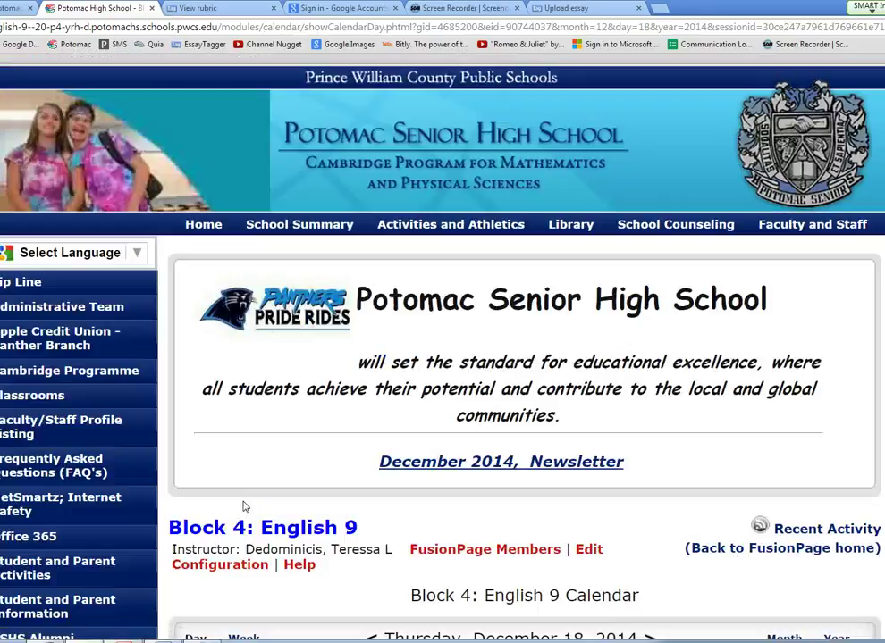
scroll(245, 506, down, 4)
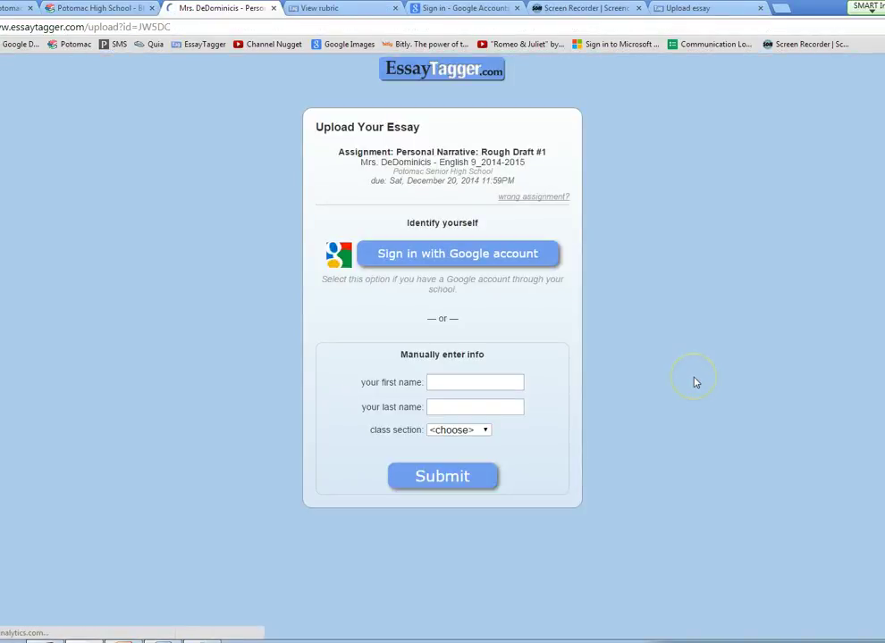
Leave the first and last name fields empty and identify with a Google account instead.
click(444, 407)
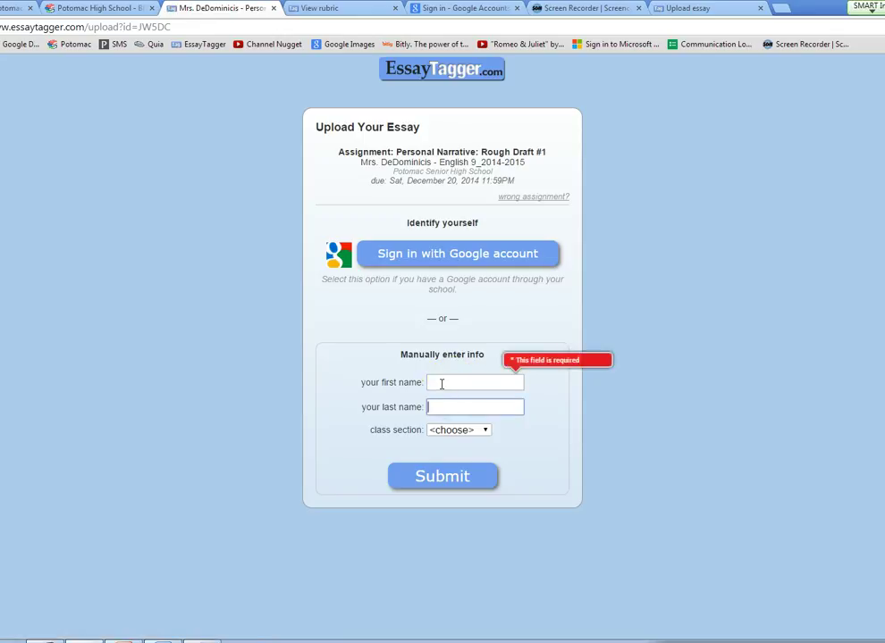
click(442, 384)
click(439, 407)
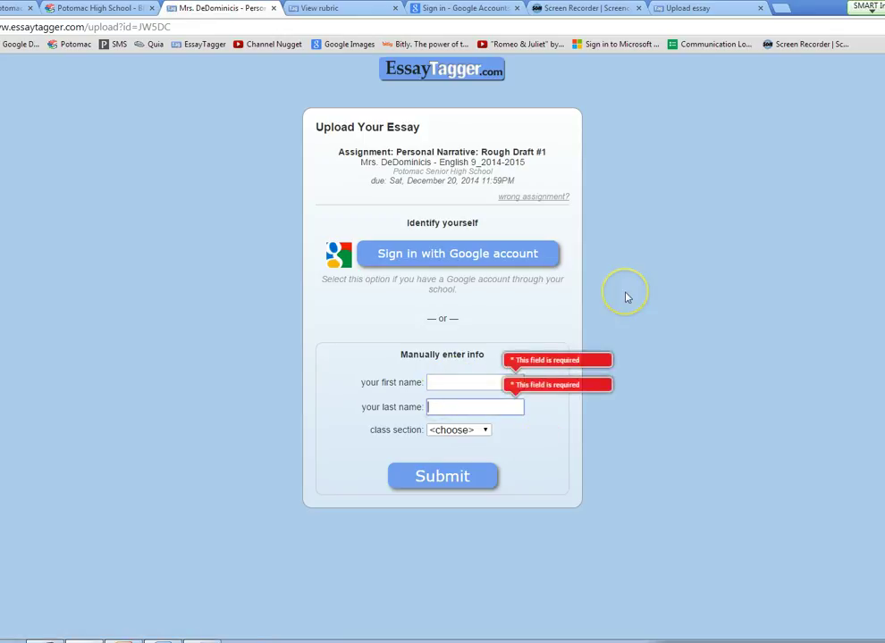
click(384, 257)
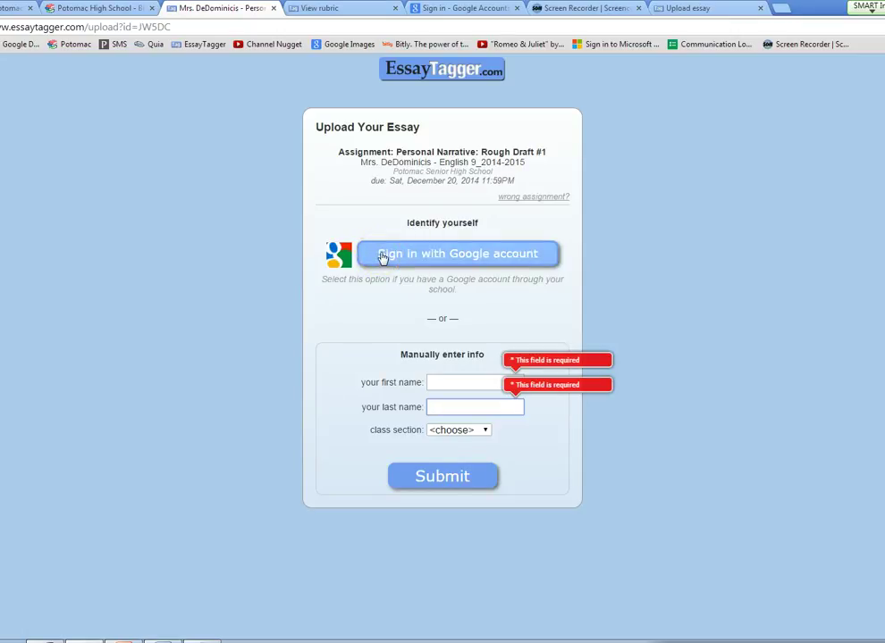
Sign in to Google with the student's account and its password.
click(382, 258)
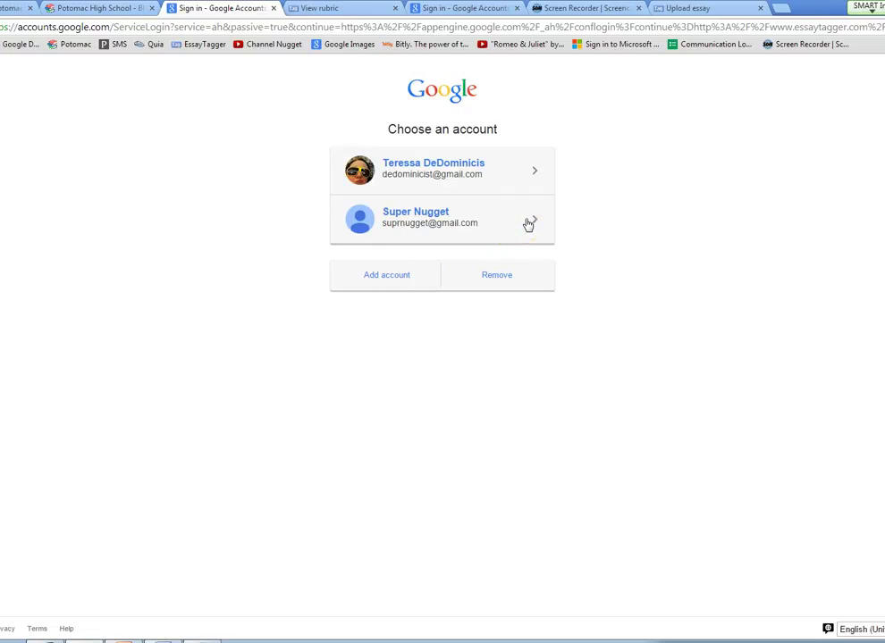
click(528, 224)
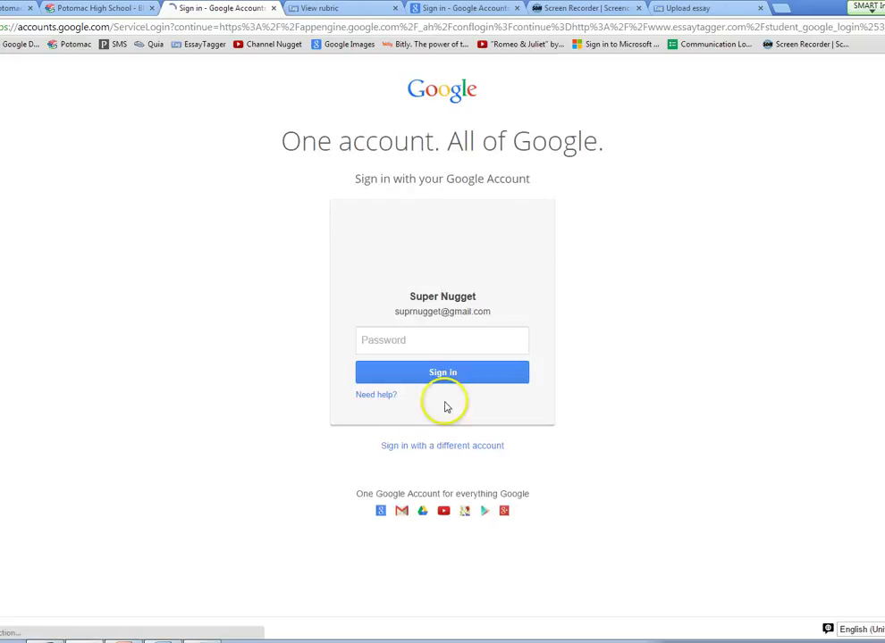
click(397, 345)
text(••••••)
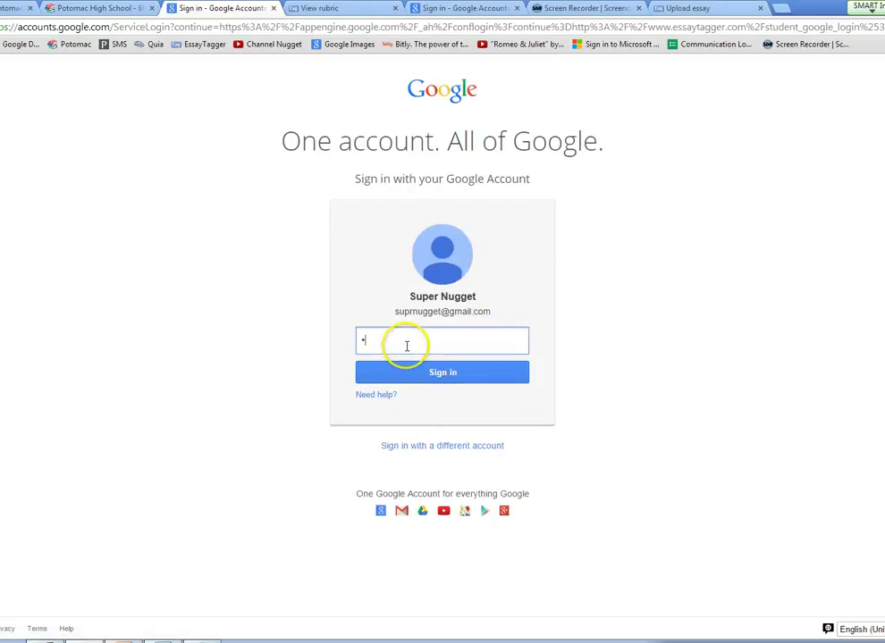
text(•••••)
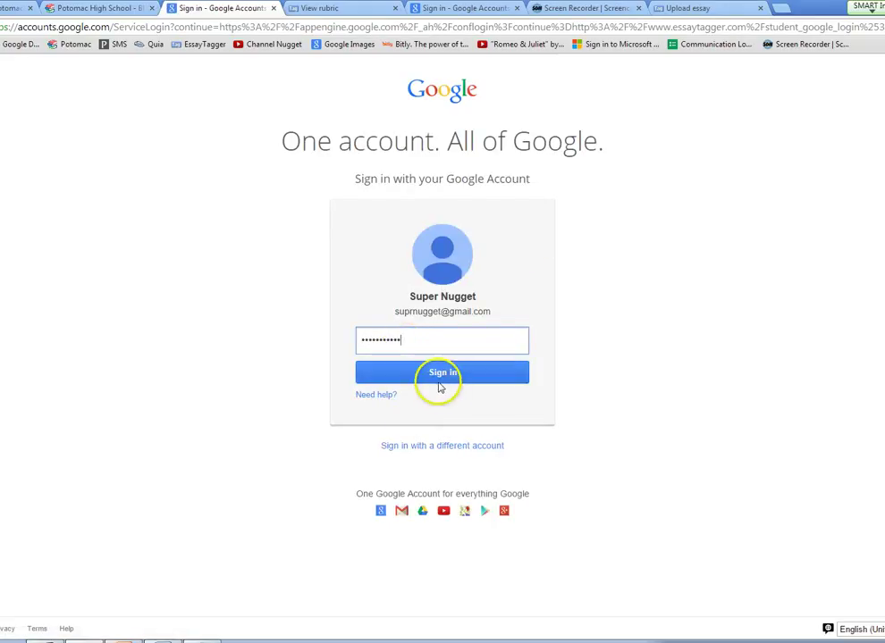
click(446, 379)
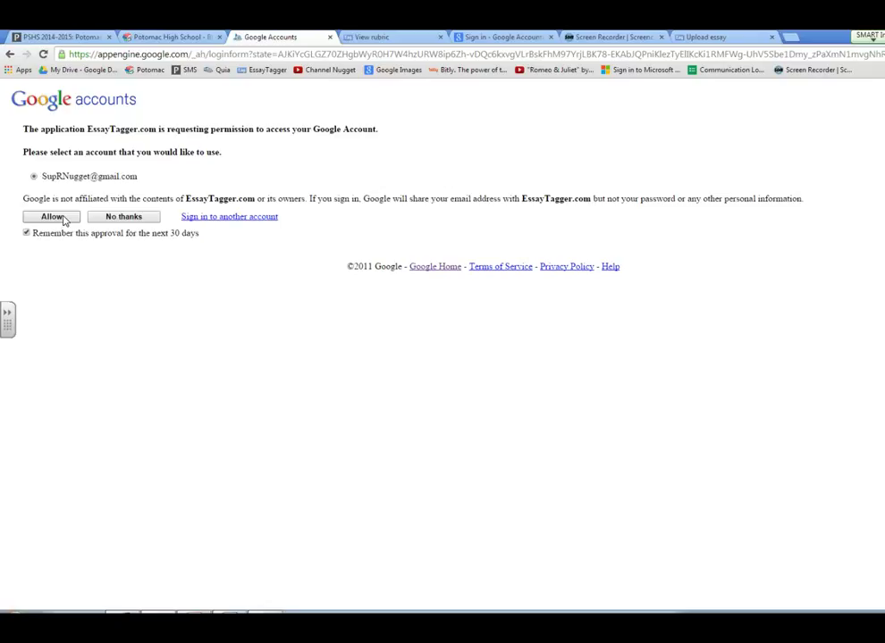
Allow EssayTagger access to the Google profile and Drive files.
click(64, 219)
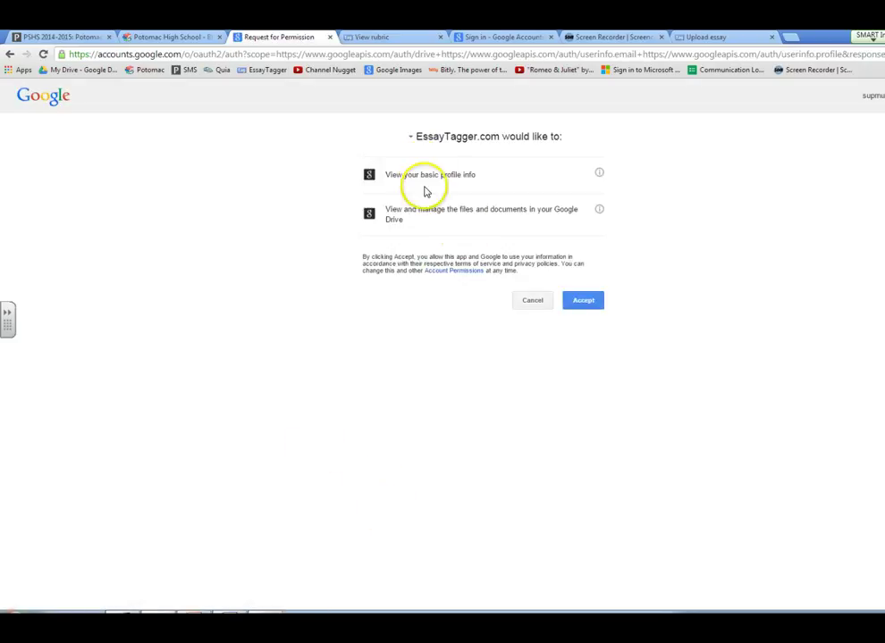
click(581, 302)
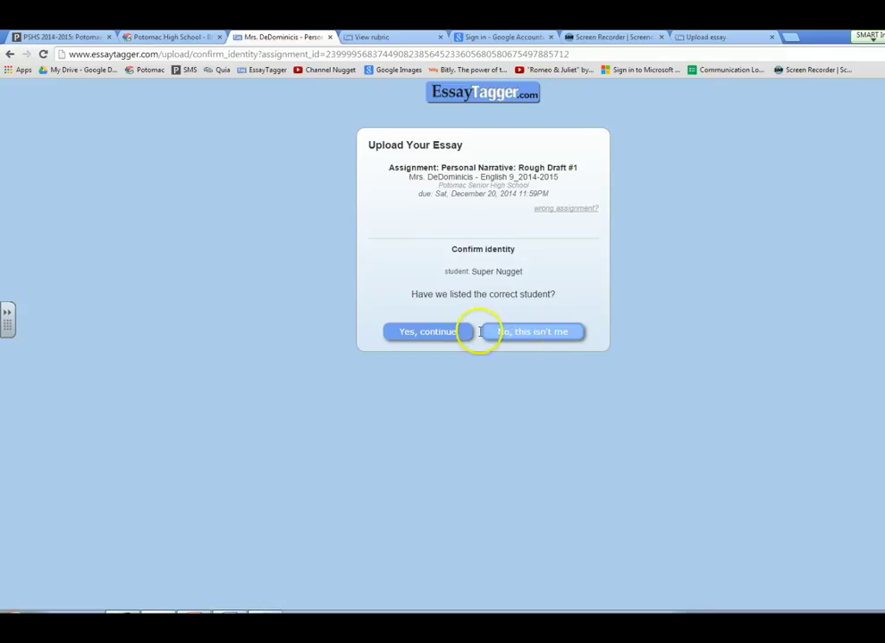
Confirm the listed student and save 4th period as the class section.
click(416, 336)
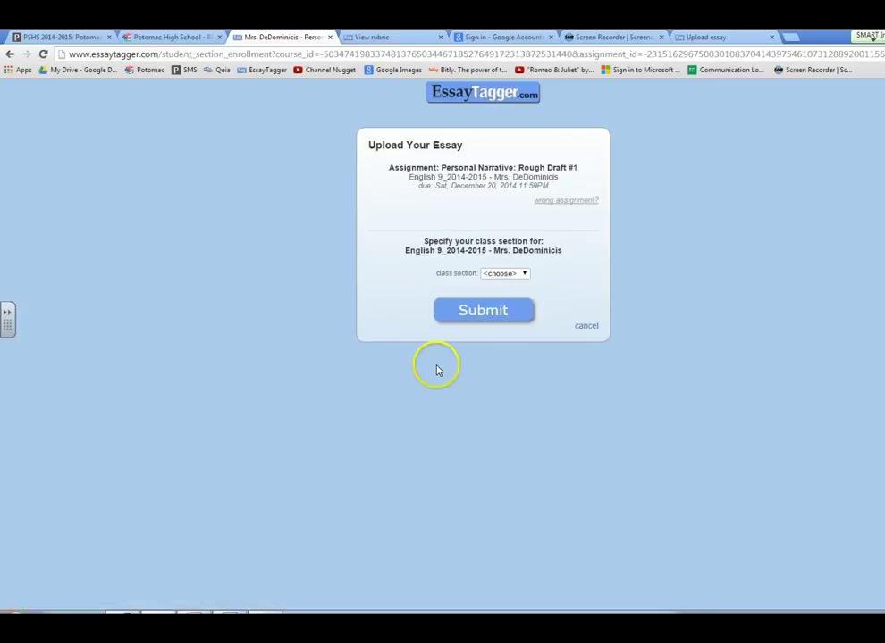
click(525, 274)
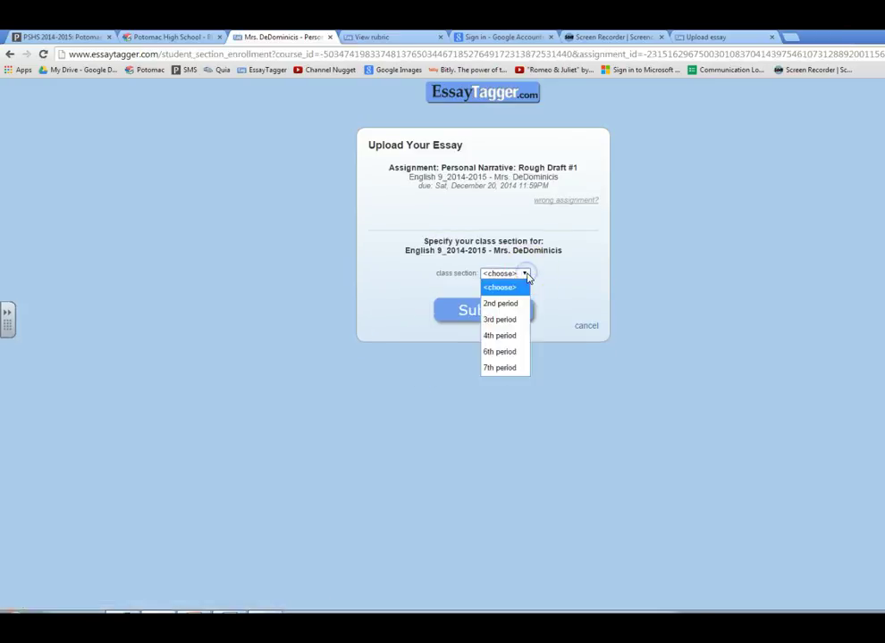
click(506, 336)
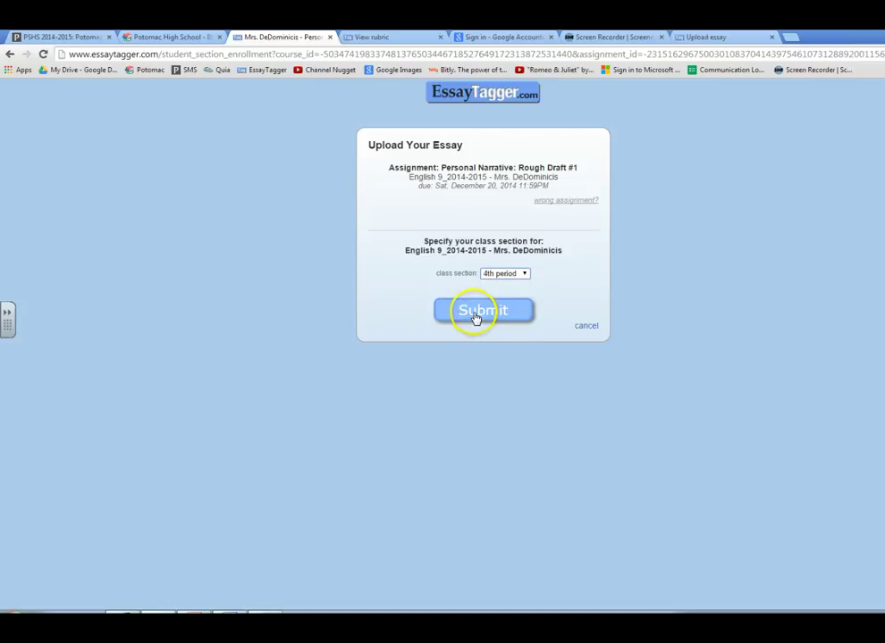
click(475, 317)
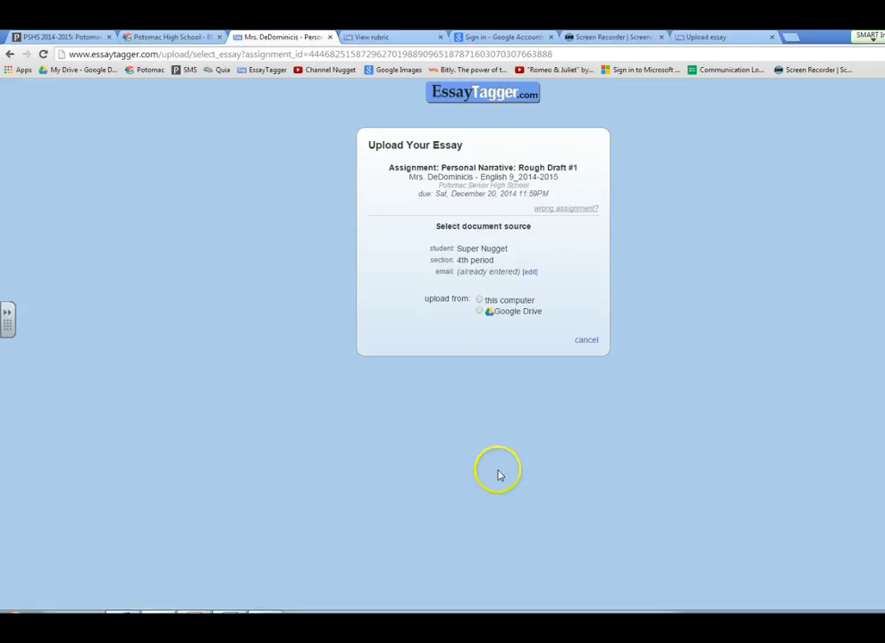
Attach Nugget_S_B1_Personal_Narrative.docx from Google Drive as the assignment document.
click(479, 311)
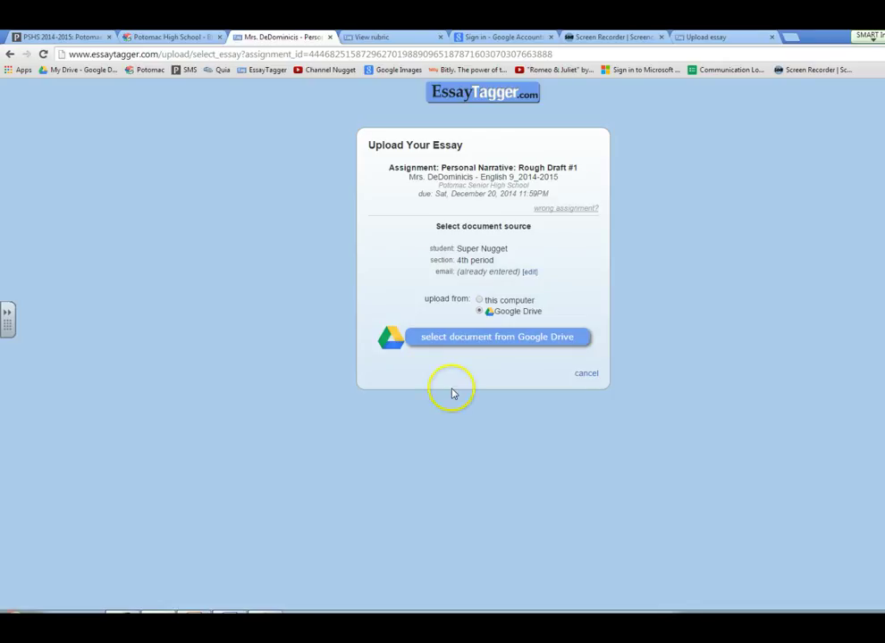
click(442, 339)
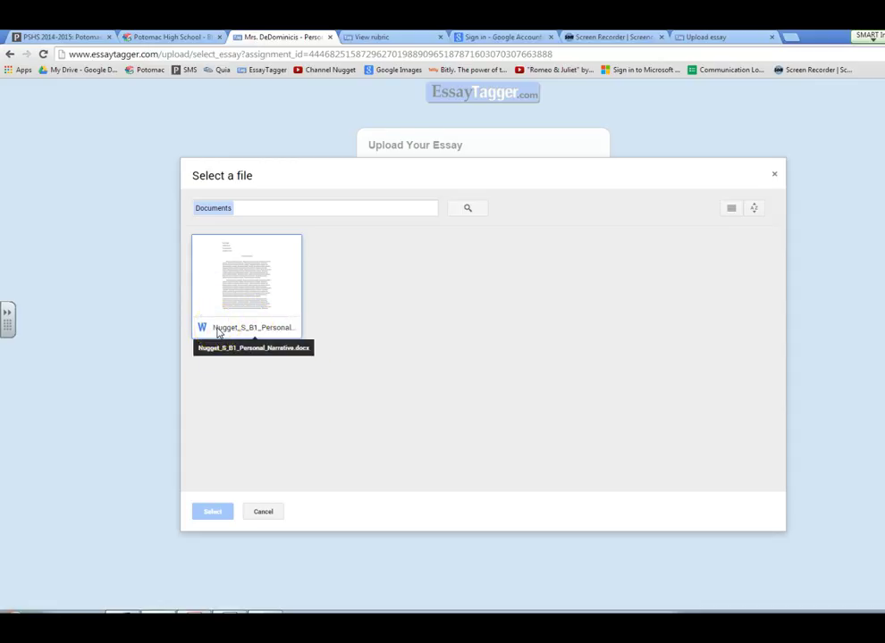
click(229, 299)
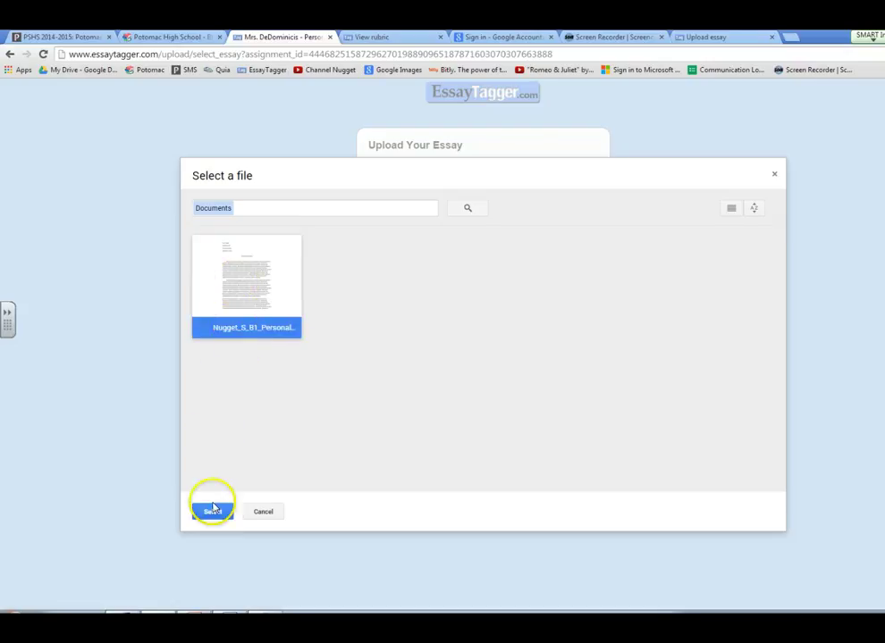
click(211, 515)
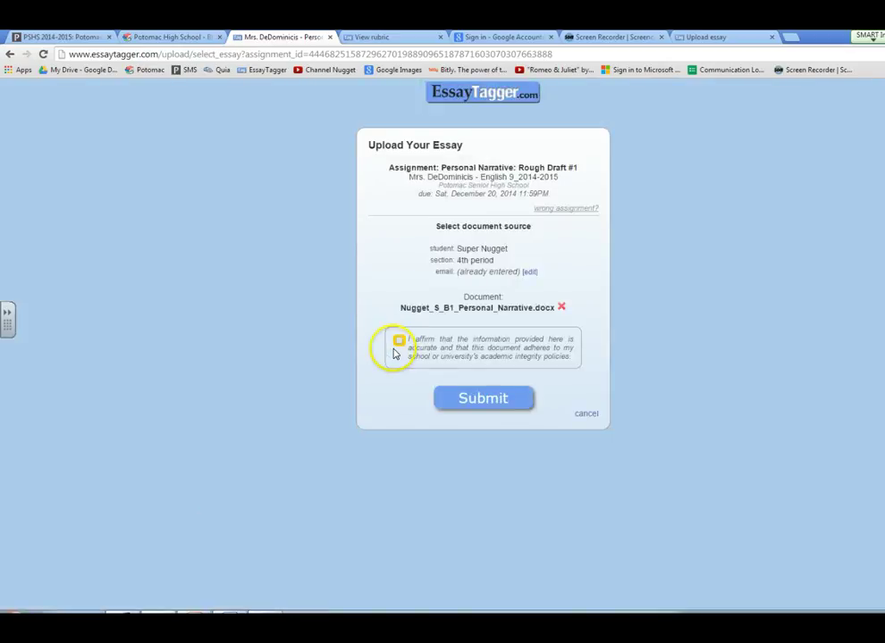
Affirm academic integrity, submit the essay, and review the uploaded text on the confirmation page.
click(397, 340)
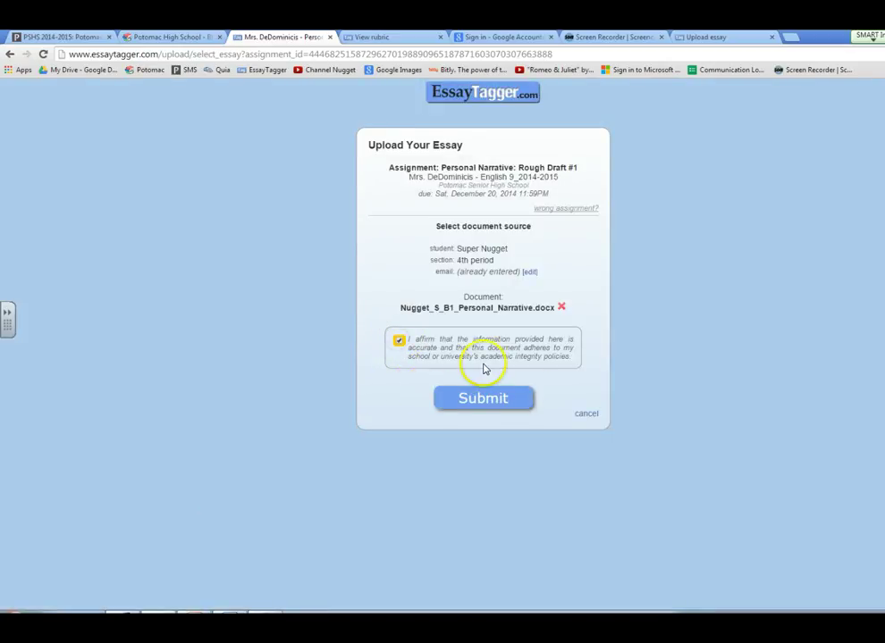
click(491, 402)
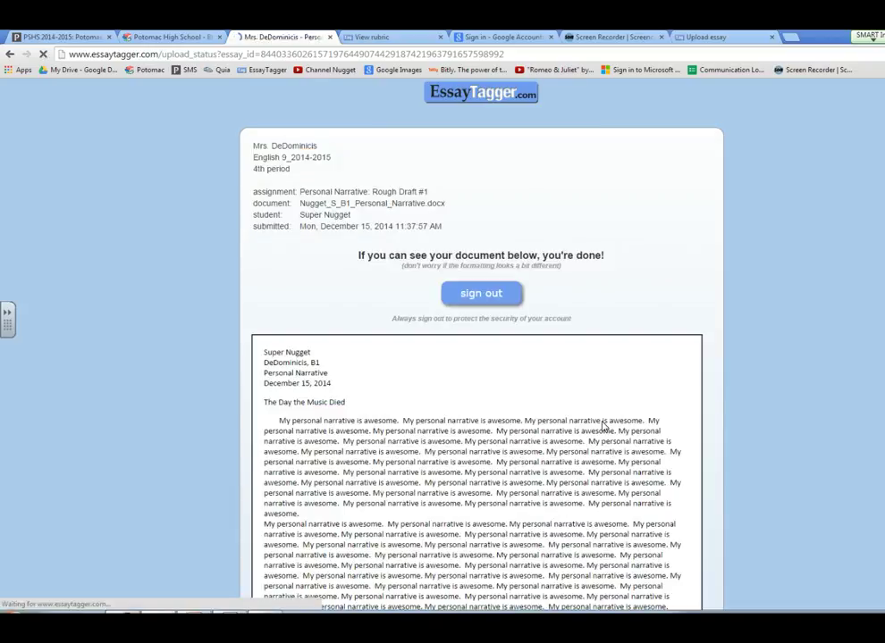
scroll(540, 442, down, 2)
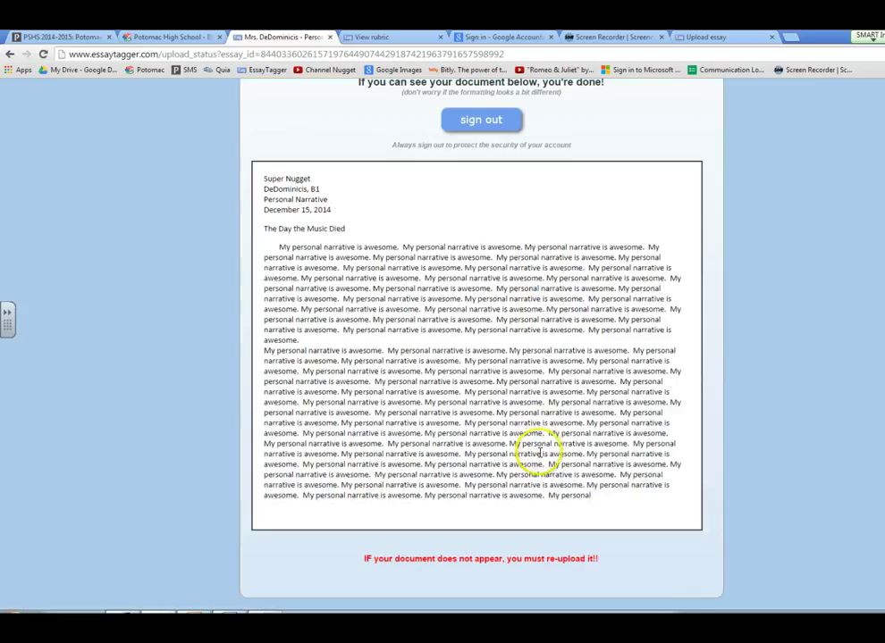
scroll(537, 451, up, 2)
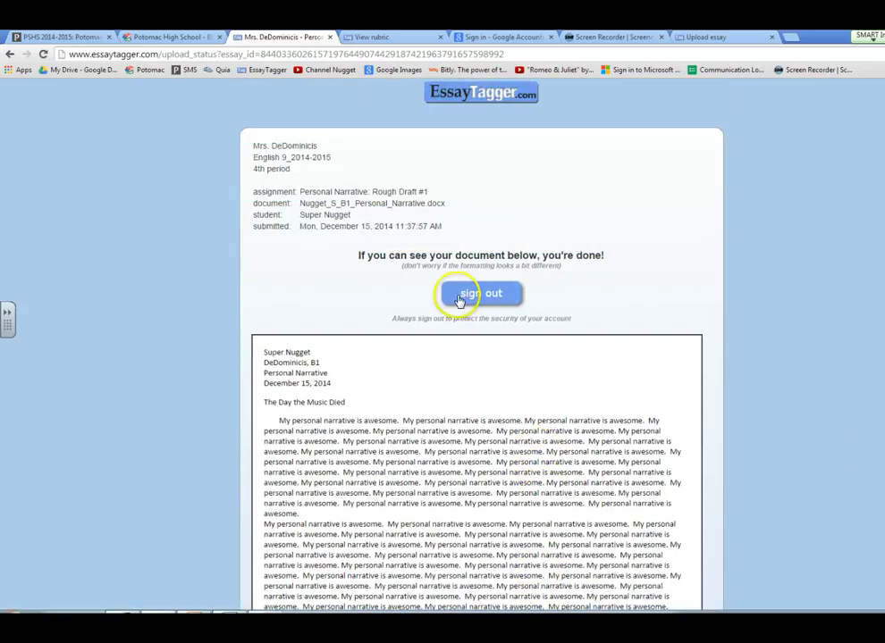